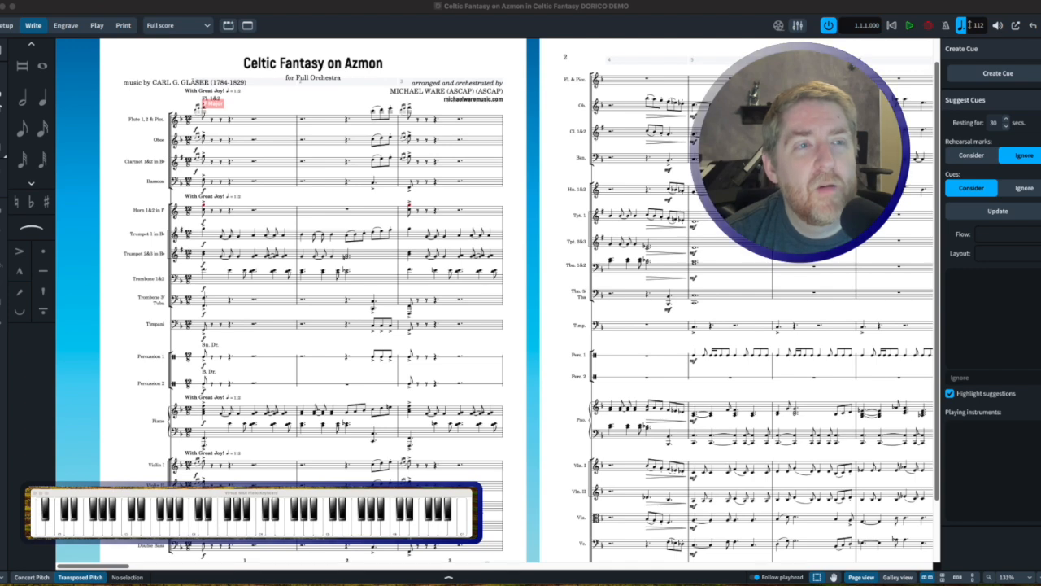
Add an empty instrumental part layout in Setup mode and assign the Horn 1&2 (F) player to it
click(6, 25)
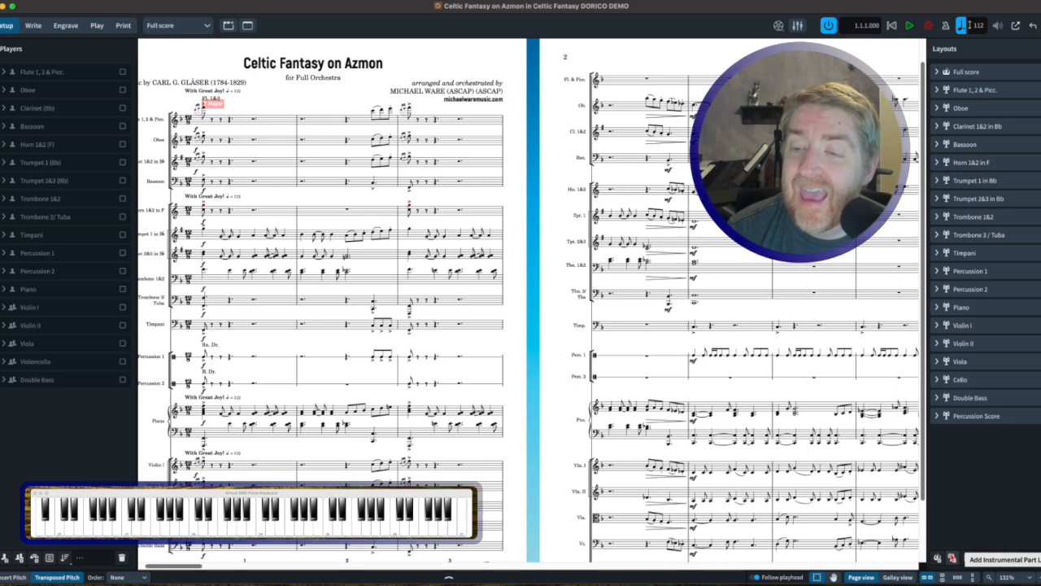
click(952, 558)
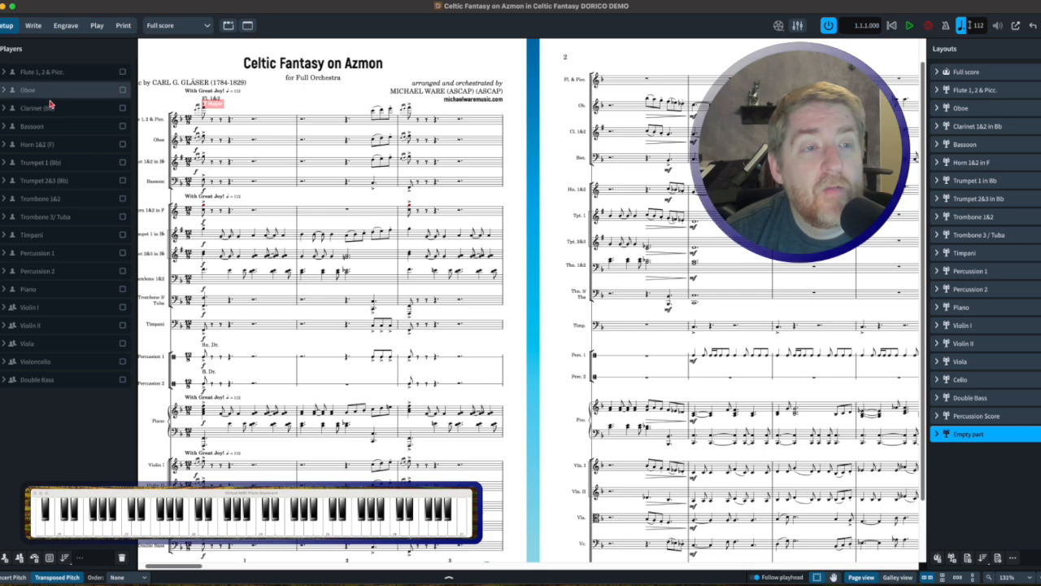
click(123, 144)
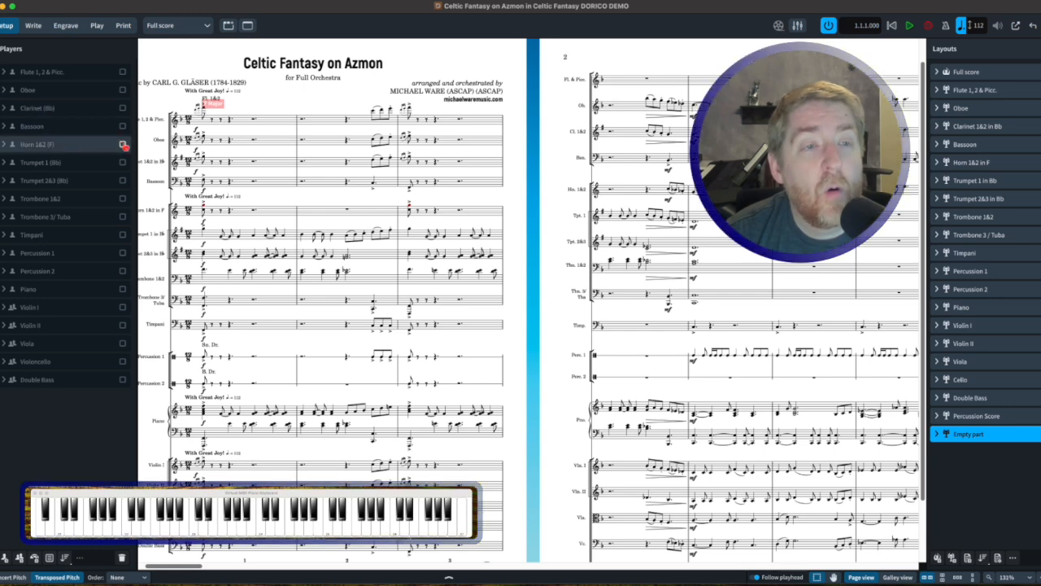
click(123, 144)
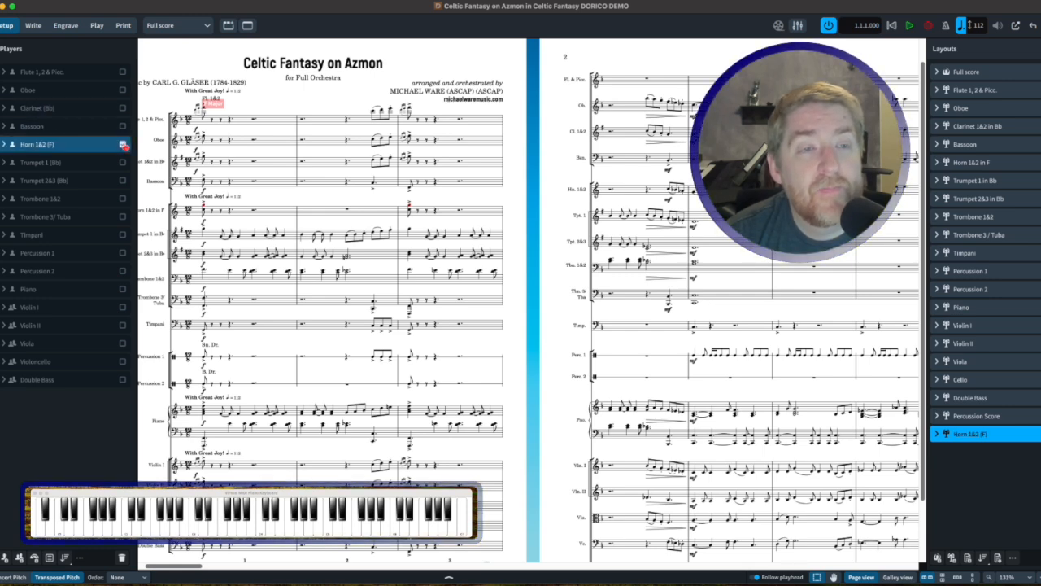
click(987, 464)
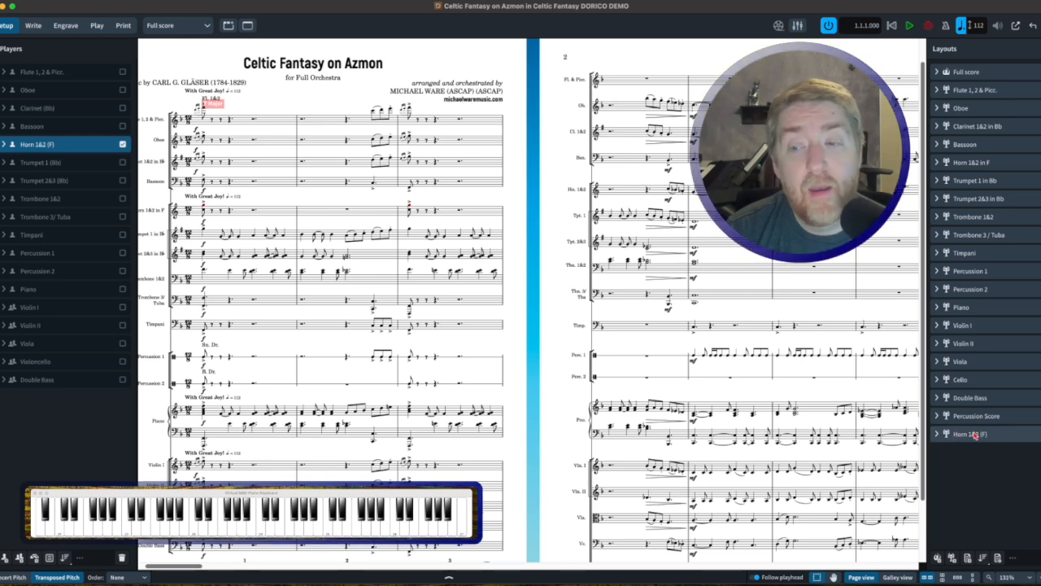
click(974, 435)
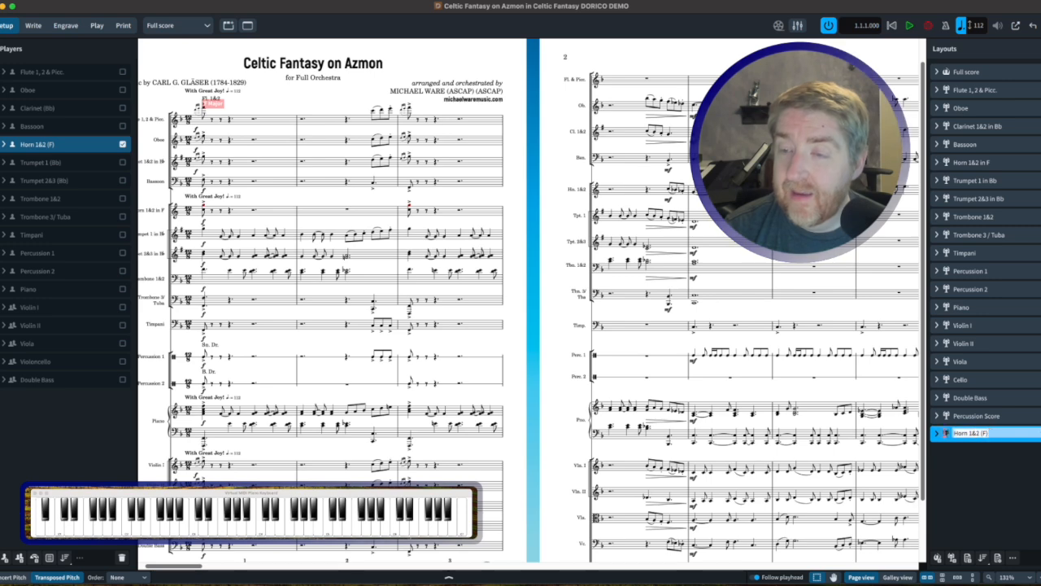
text(H)
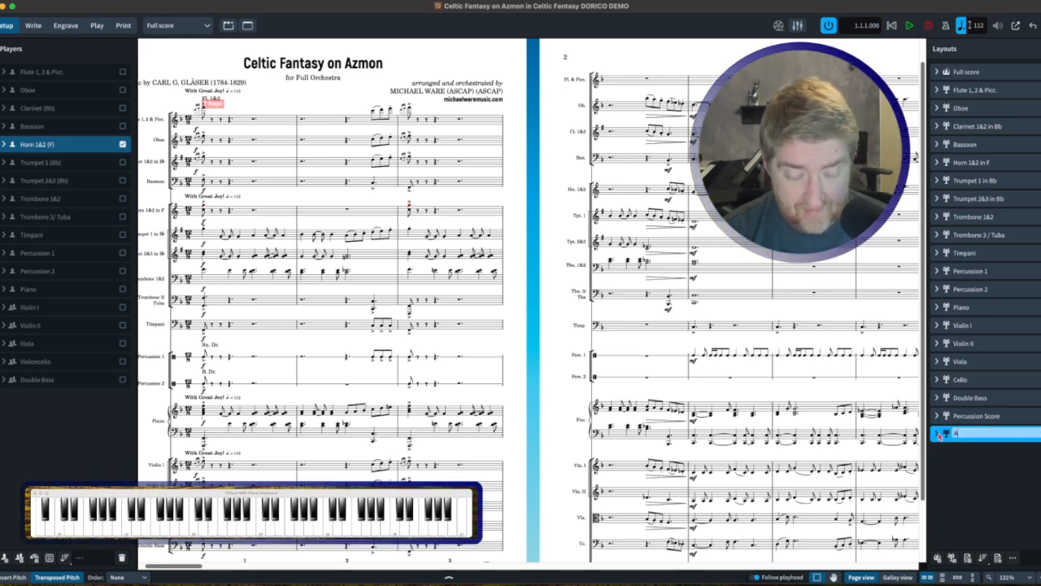
text(lto Sa)
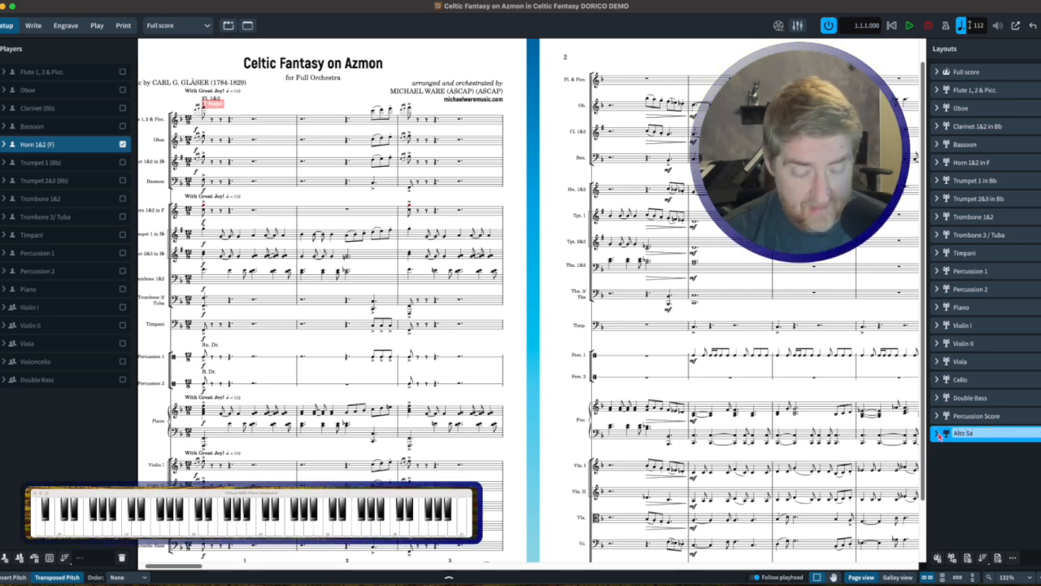
text(x 1-2)
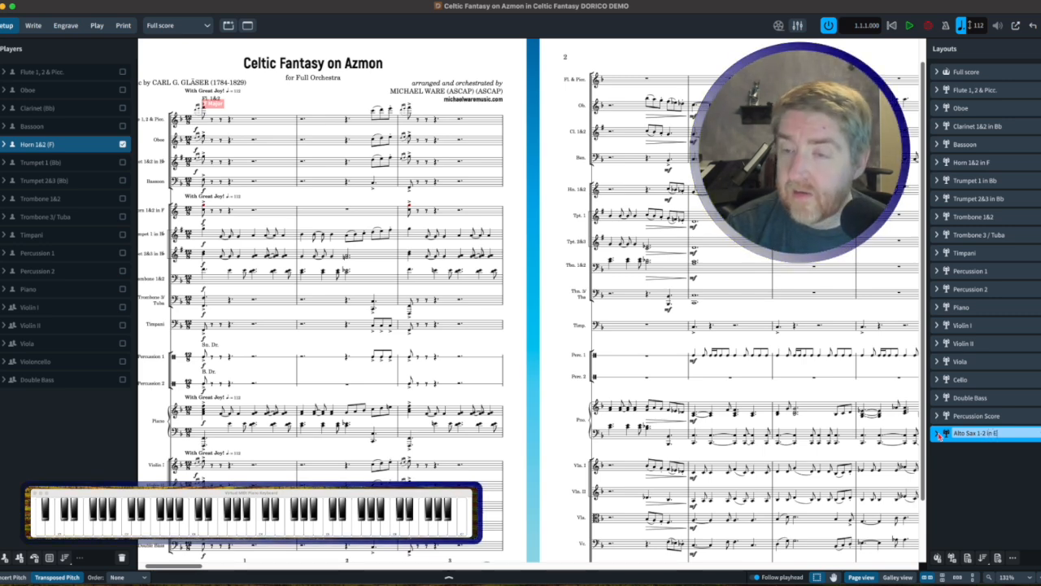
text(in Eb)
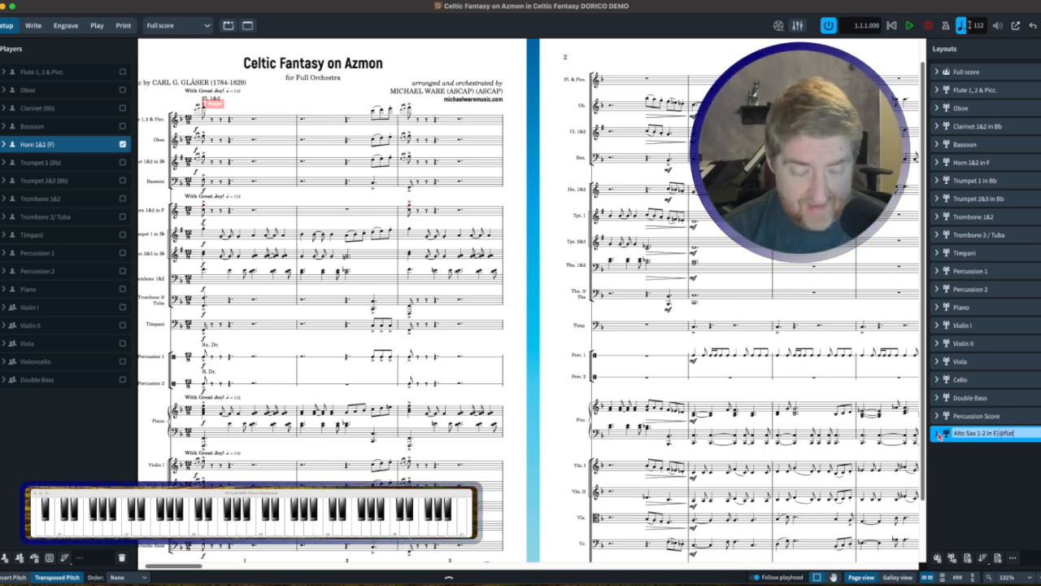
text(])
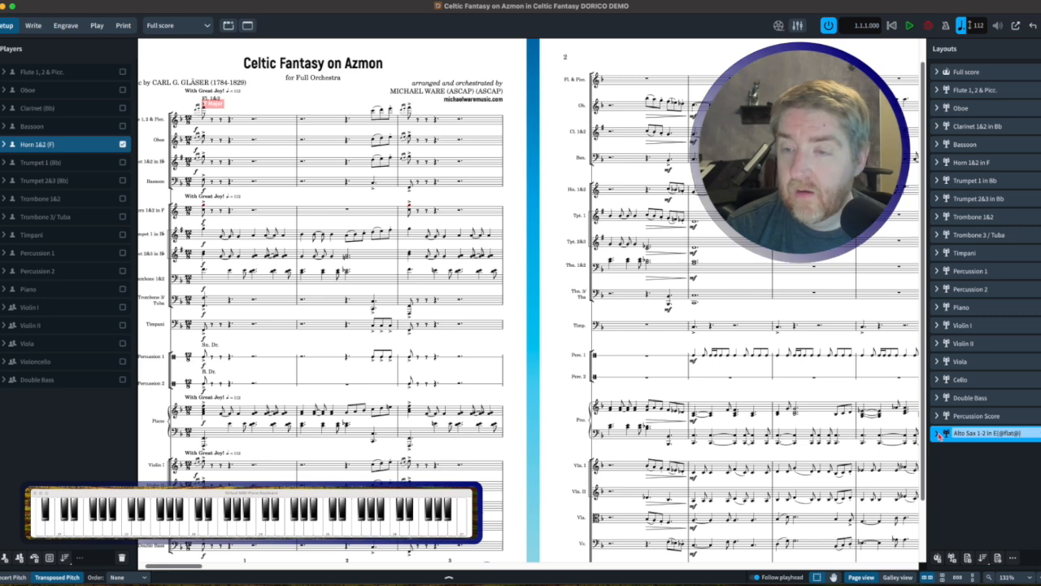
key(Return)
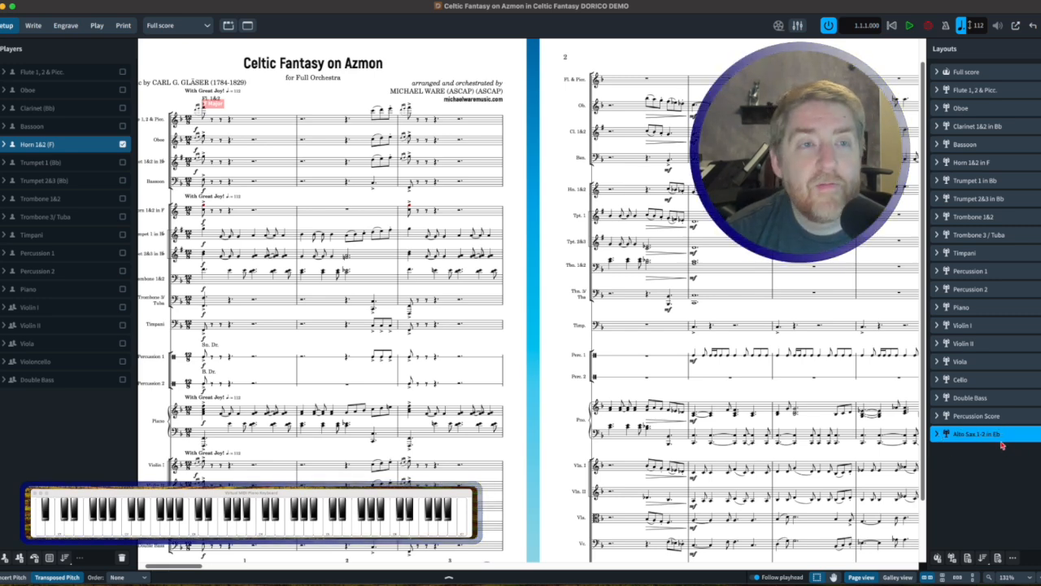
Display the Alto Sax 1-2 in Eb layout and override its transposed pitch so written middle C sounds as Eb3
click(184, 27)
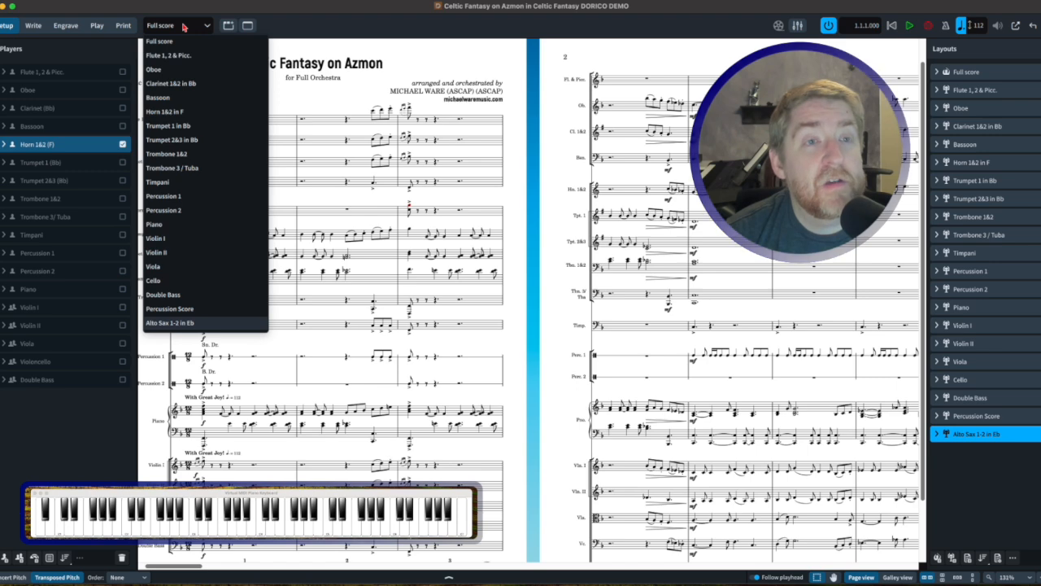
click(195, 324)
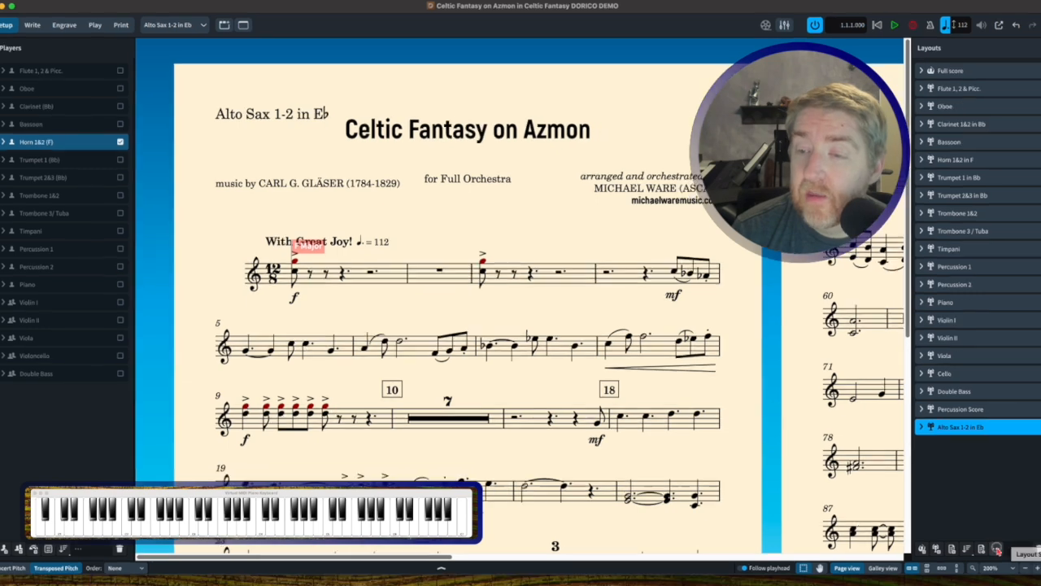
click(998, 550)
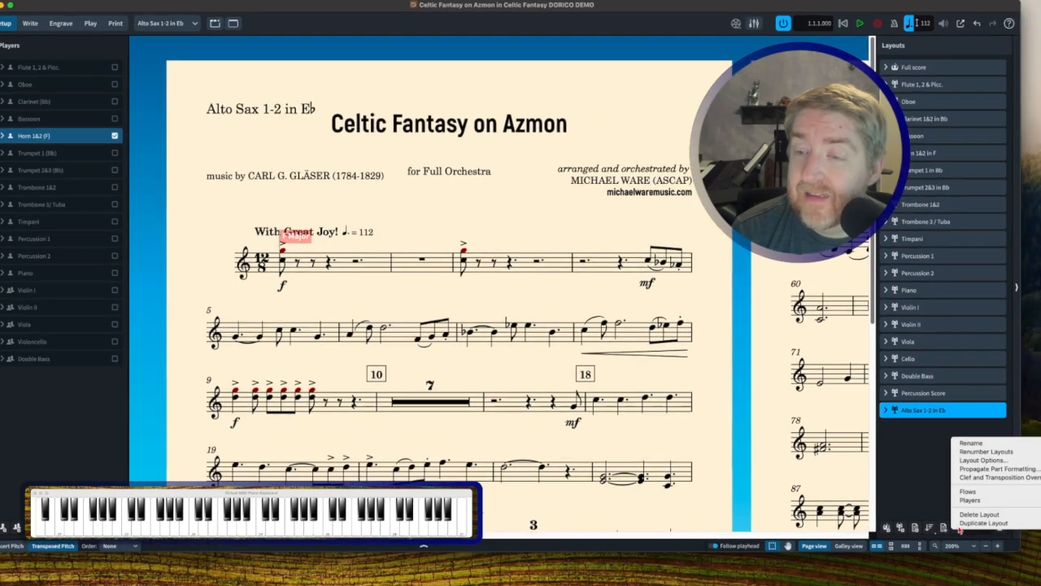
click(988, 477)
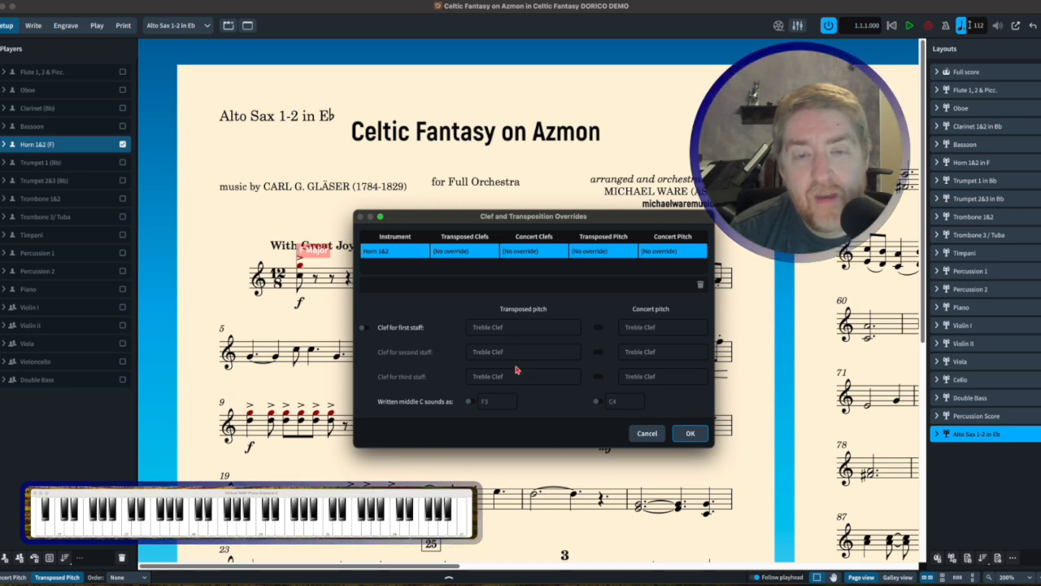
click(470, 403)
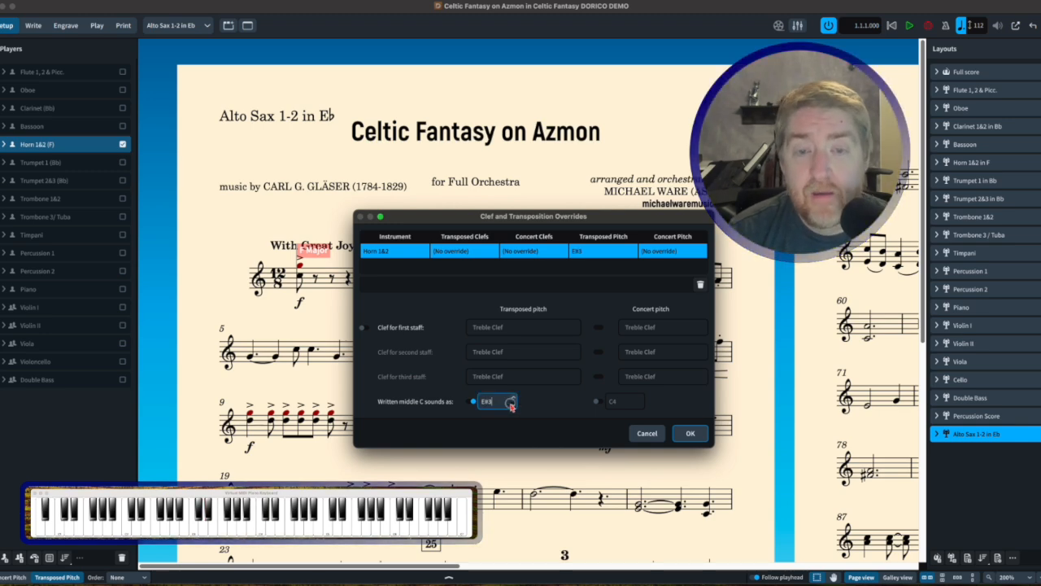
click(512, 406)
click(512, 406)
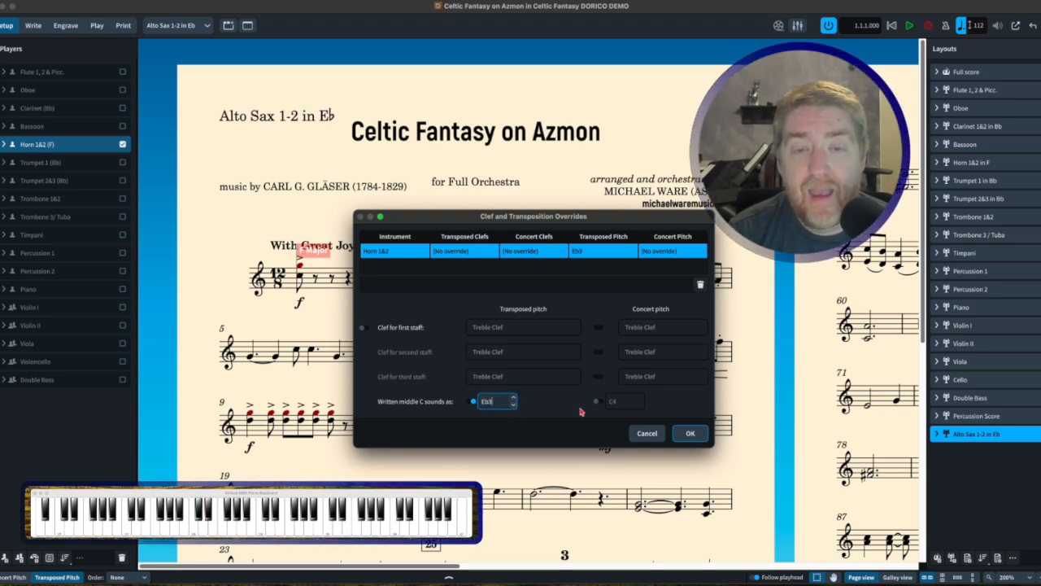
click(691, 433)
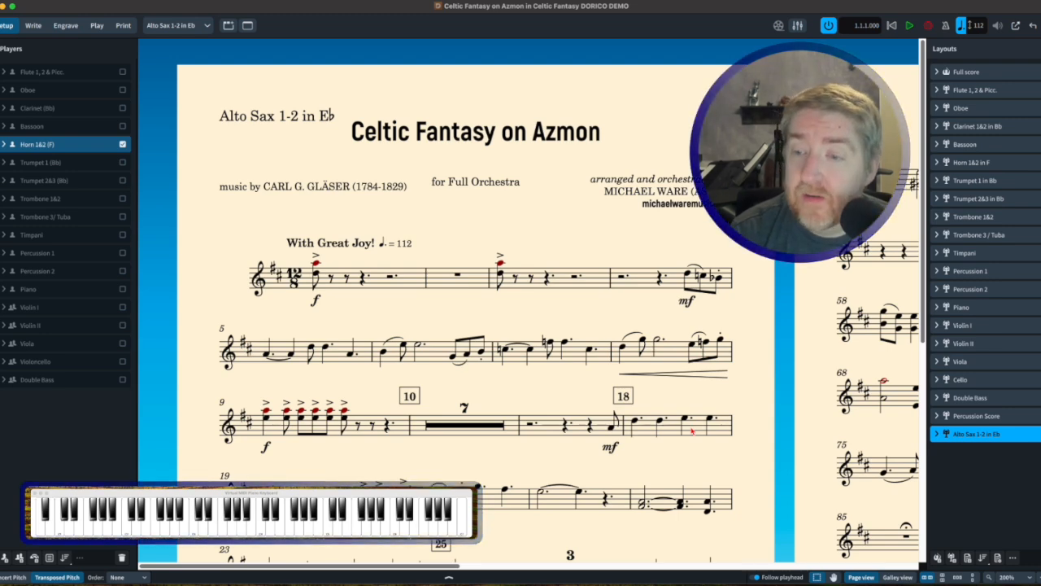
Propagate the part formatting from Horn 1&2 in F to the Alto Sax 1-2 layout, including layout options and system formatting
click(1012, 557)
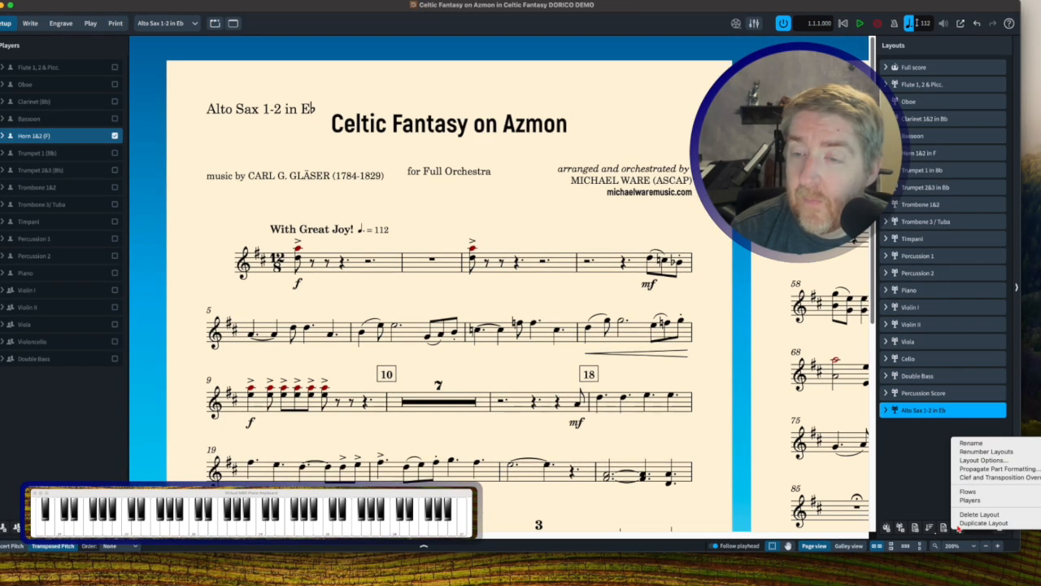
click(985, 470)
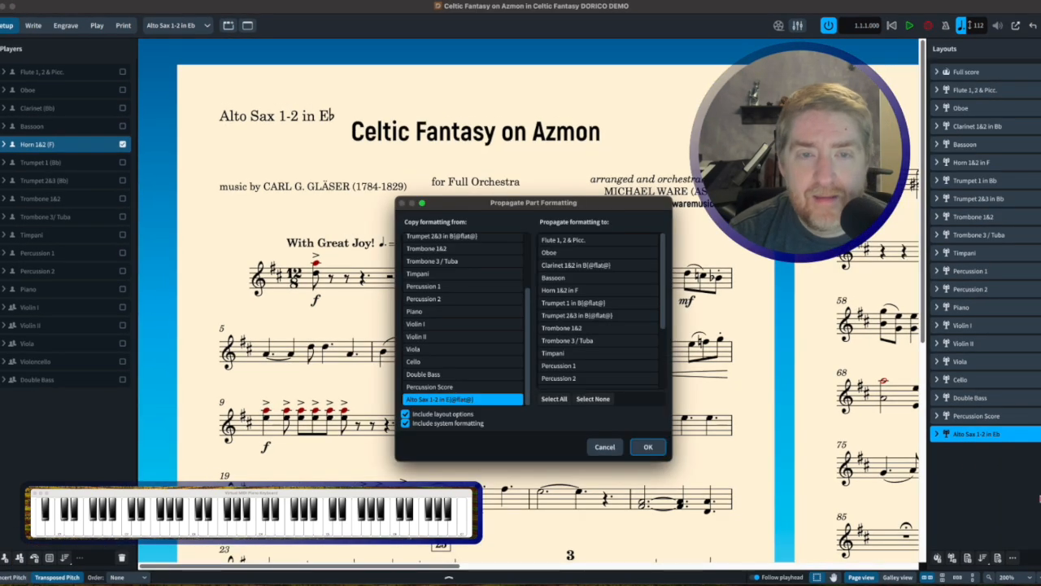
scroll(467, 287, up, 3)
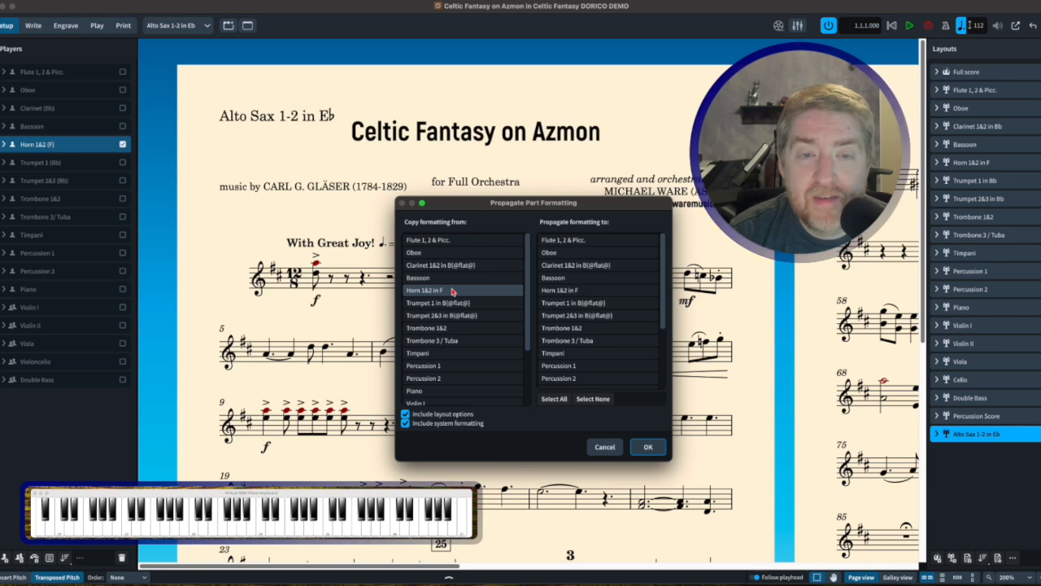
click(453, 291)
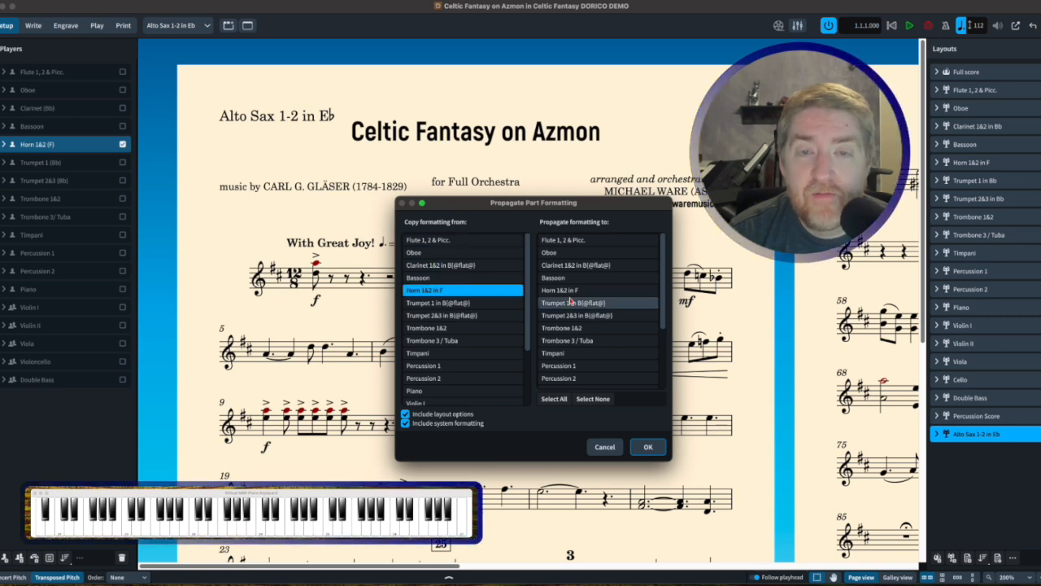
scroll(639, 349, down, 5)
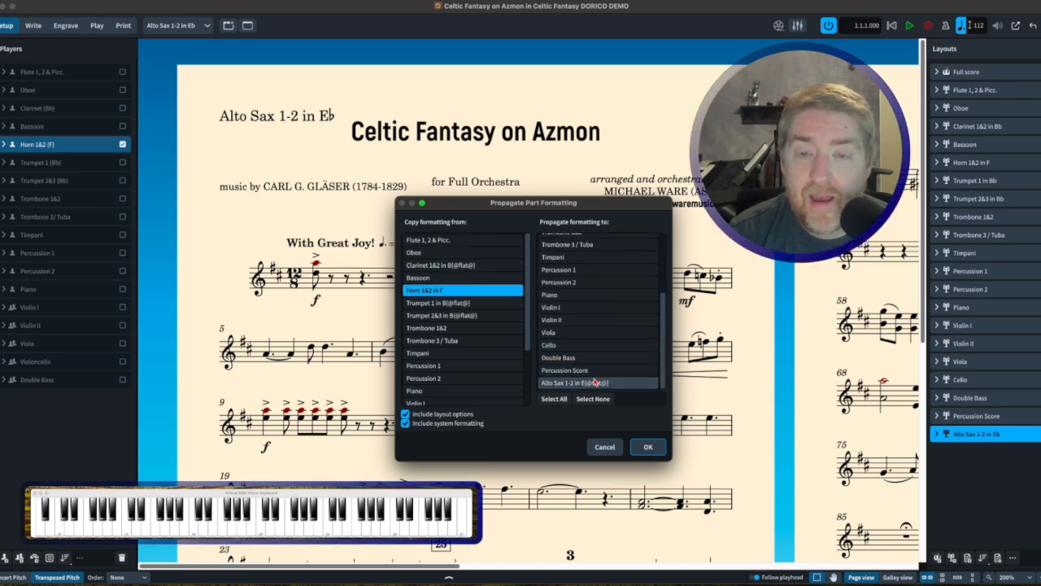
click(648, 446)
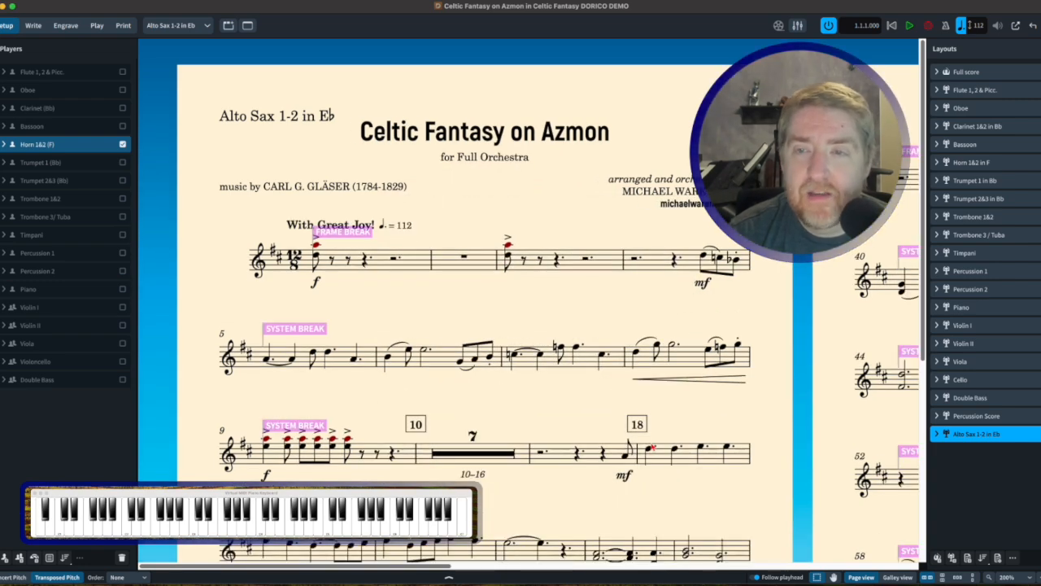
Examine the propagated frame and system breaks across the pages of the Alto Sax part
scroll(653, 446, down, 4)
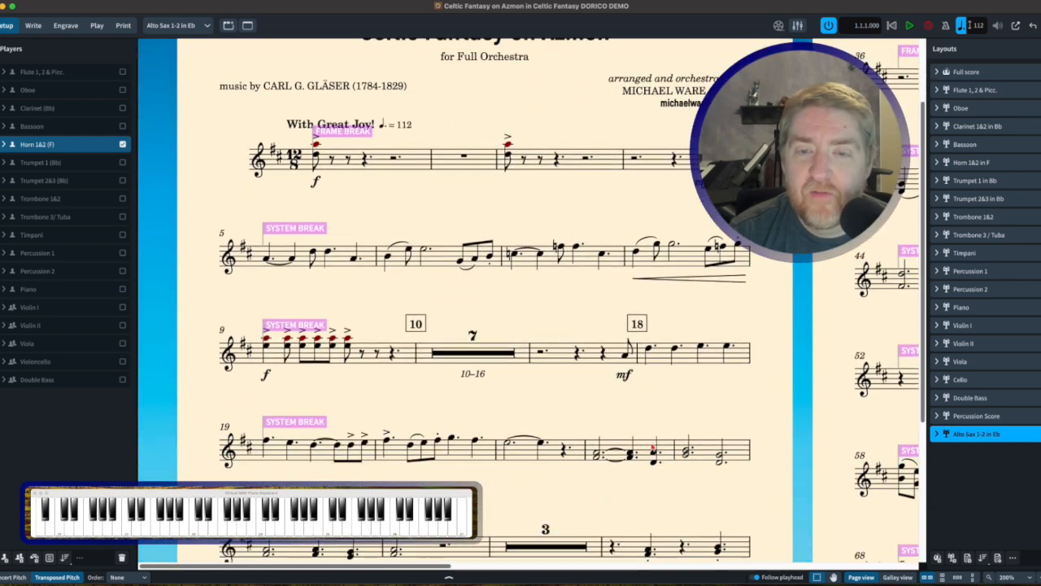
key(x)
key(x)
scroll(651, 447, right, 3)
scroll(651, 446, right, 5)
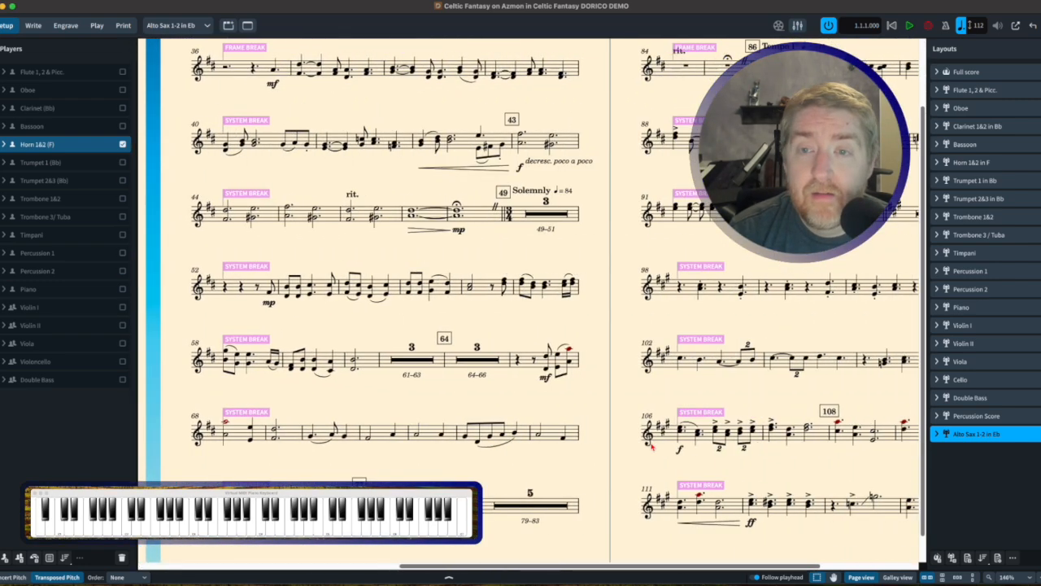
scroll(653, 446, up, 2)
scroll(529, 309, left, 8)
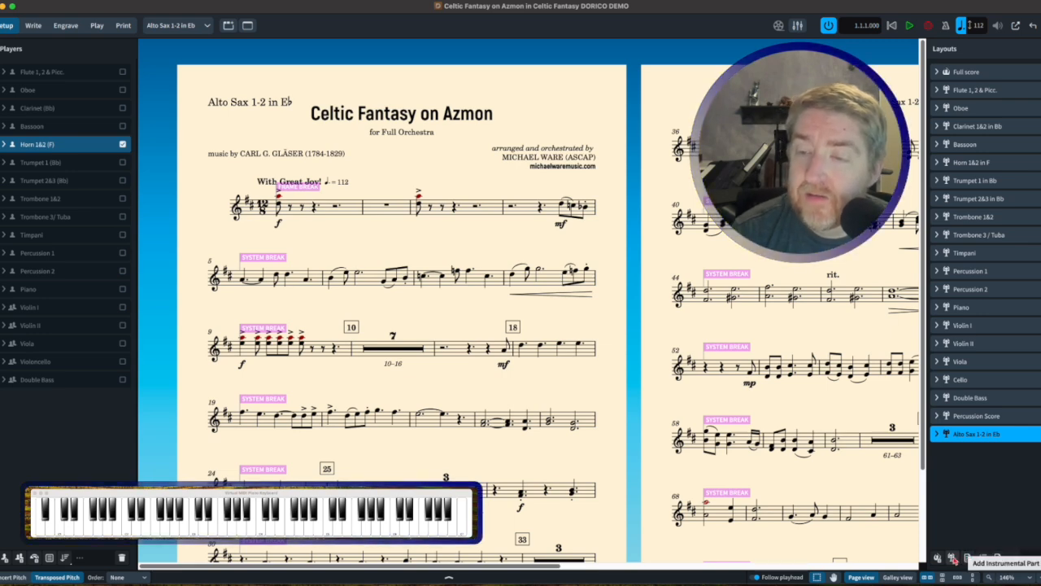
Add another instrumental part layout with the Bassoon player assigned and rename it "Bass Clarinet"
click(952, 558)
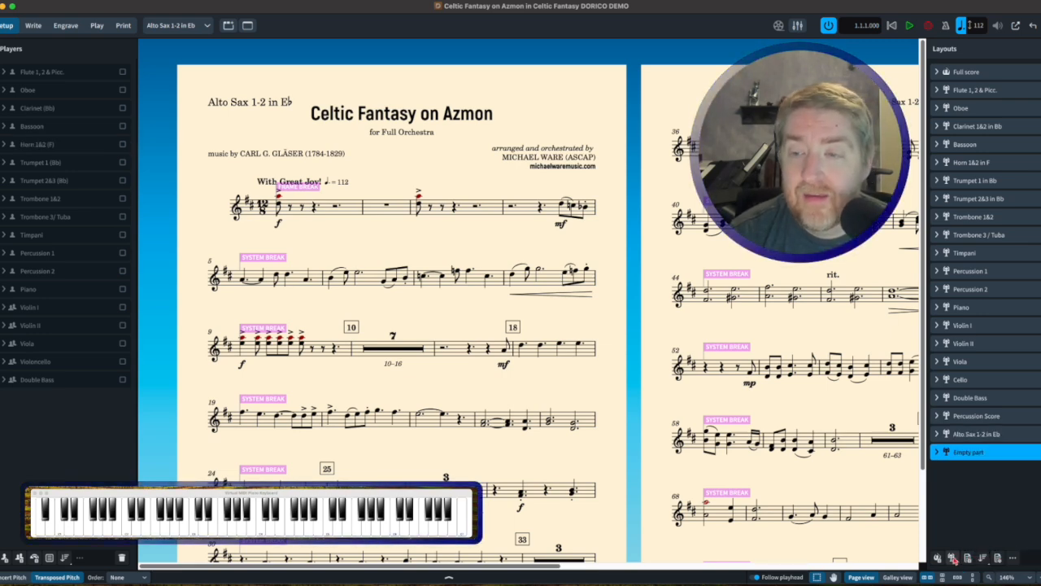
click(123, 127)
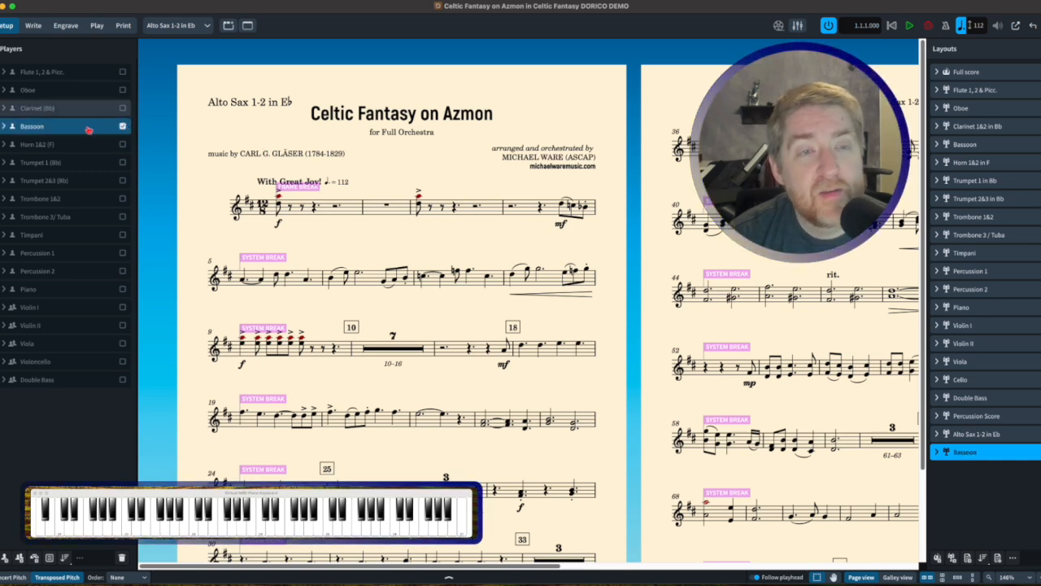
double_click(966, 452)
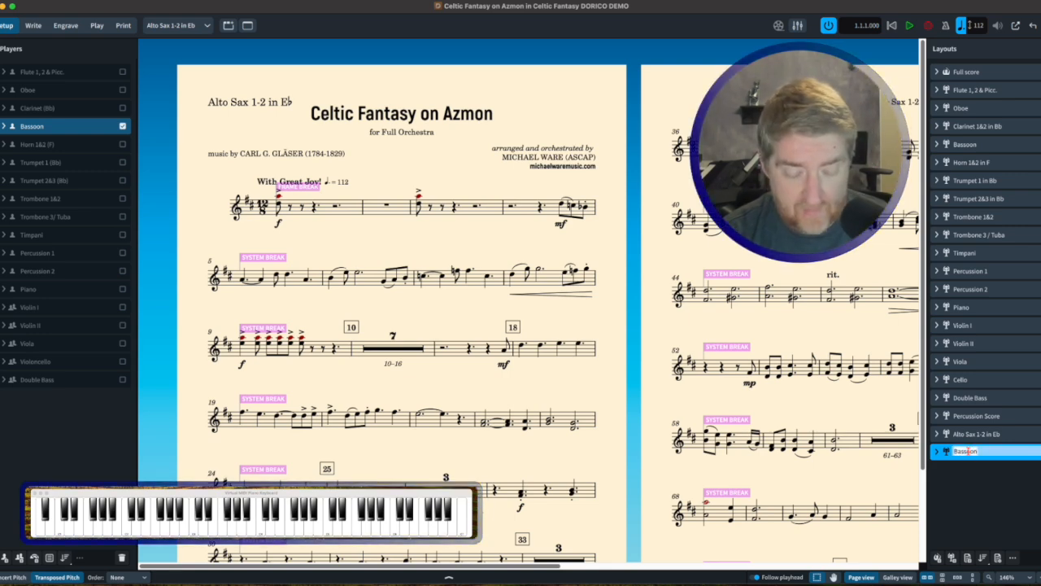
text(Bass Clarine)
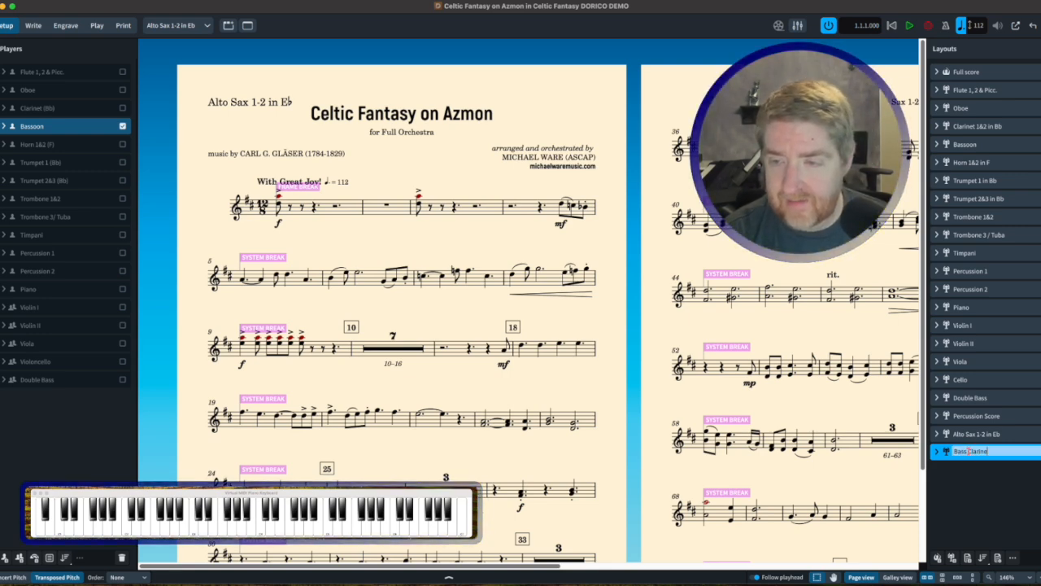
text(t)
key(Return)
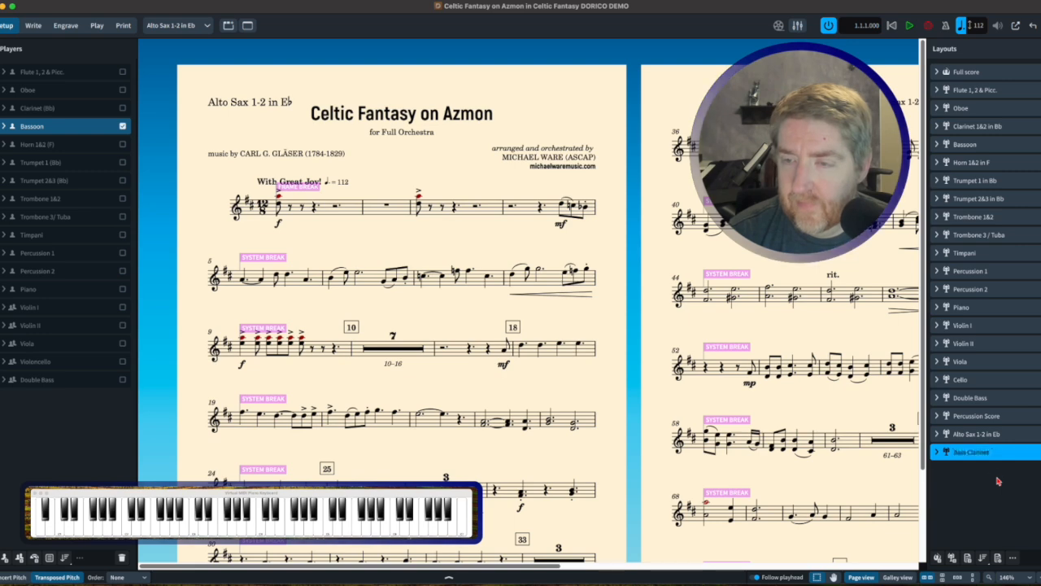
Display the Bass Clarinet layout in the score view
click(999, 481)
click(998, 454)
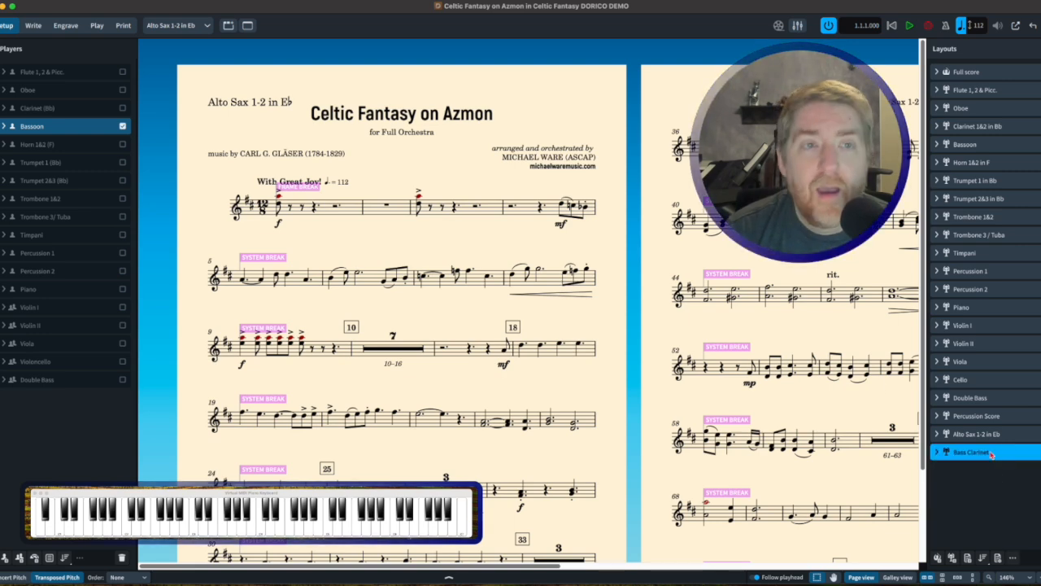
click(178, 25)
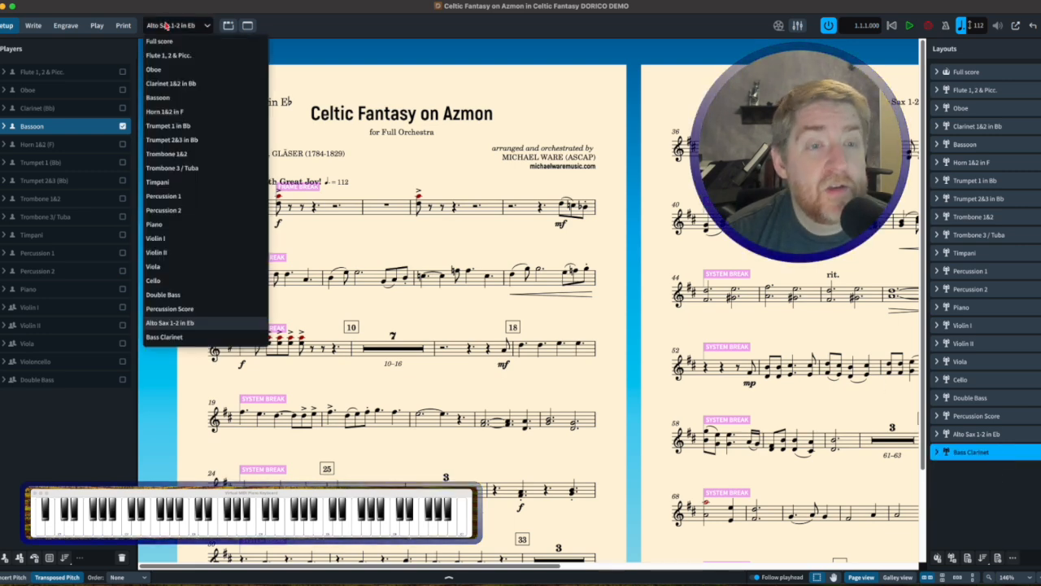
click(182, 336)
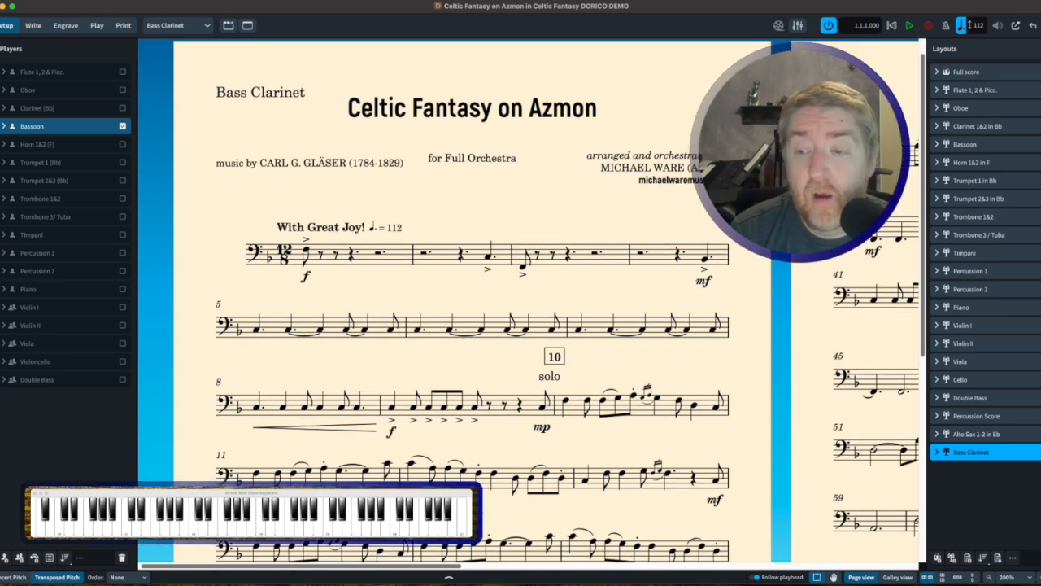
Override the Bassoon's transposed-pitch clef for the first staff with Treble Clef in the Bass Clarinet layout
click(1012, 558)
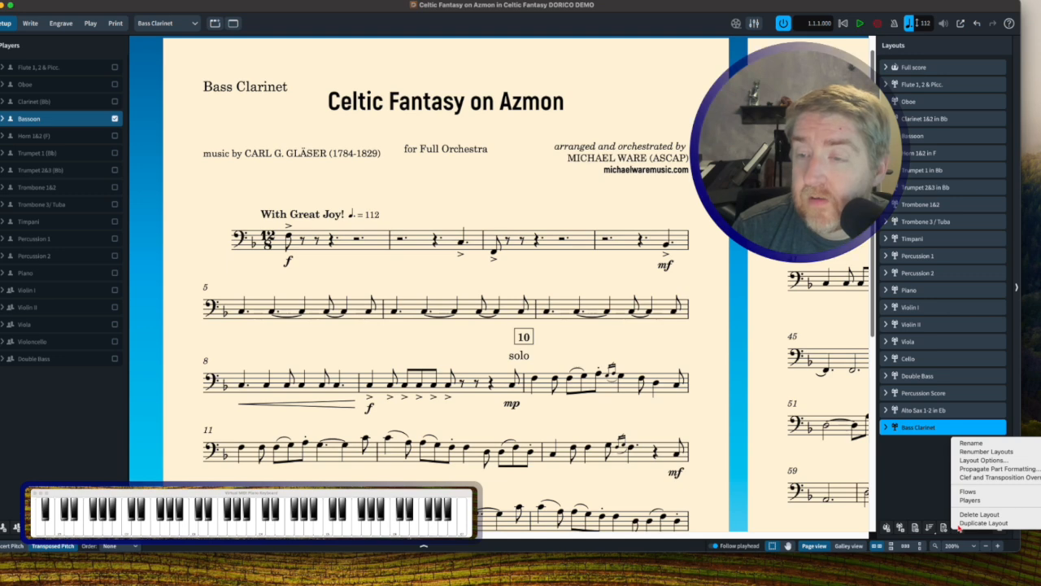
click(973, 479)
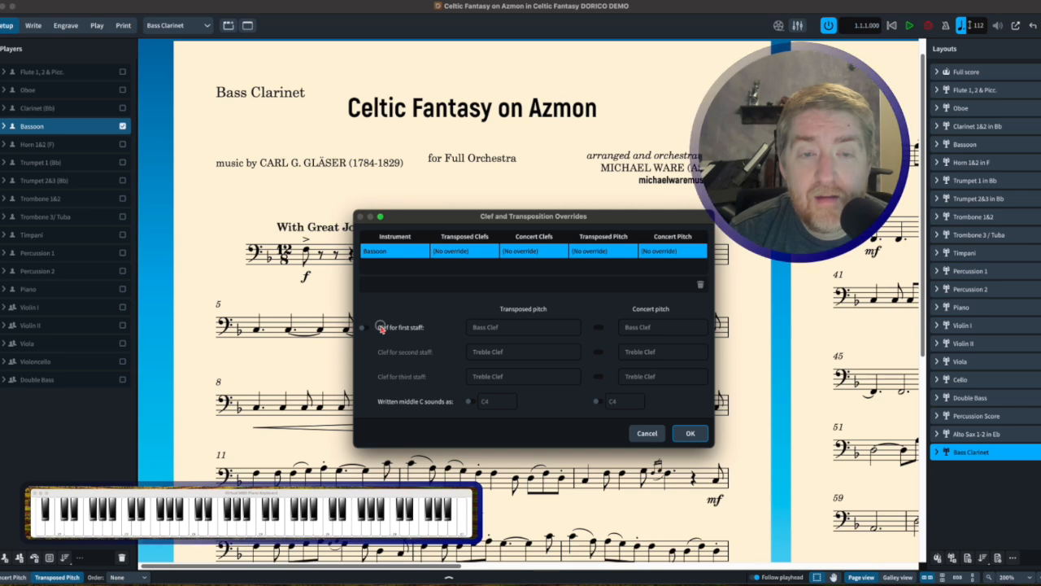
click(498, 328)
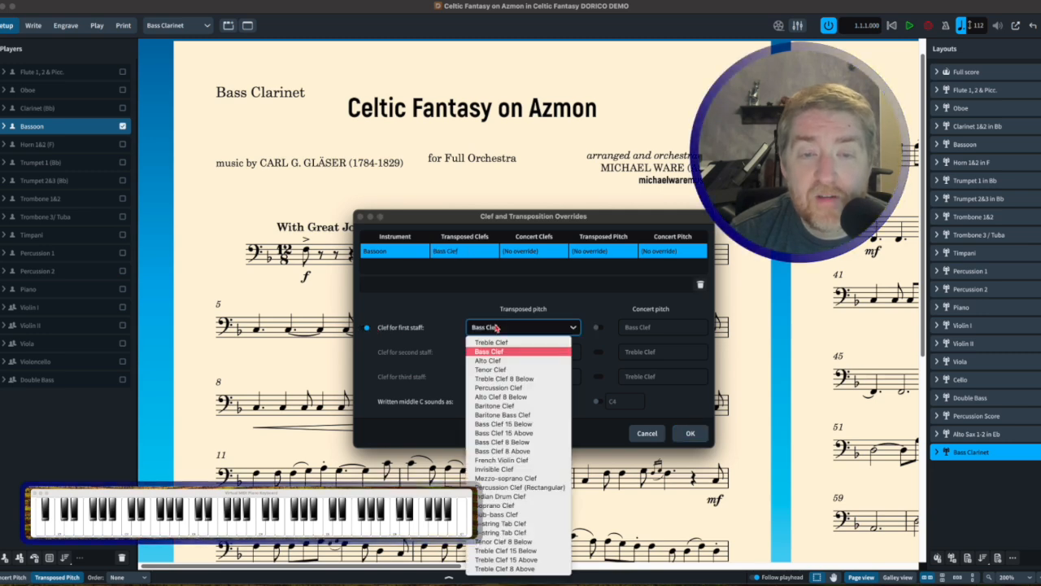
click(502, 342)
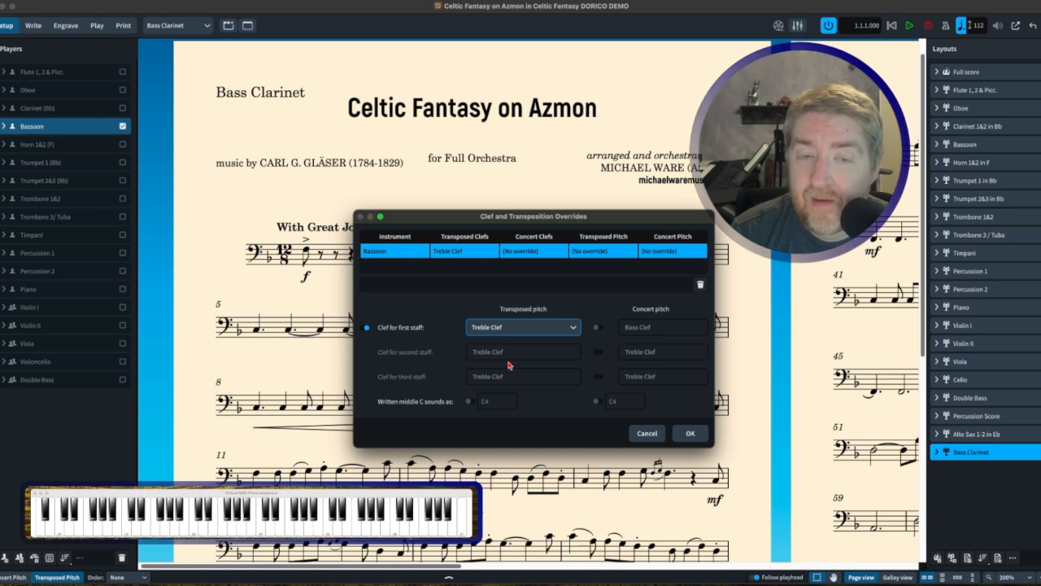
Override the Bassoon's transposed pitch so written middle C sounds as Bb2, and apply the clef and transposition overrides
click(470, 402)
click(513, 405)
click(513, 405)
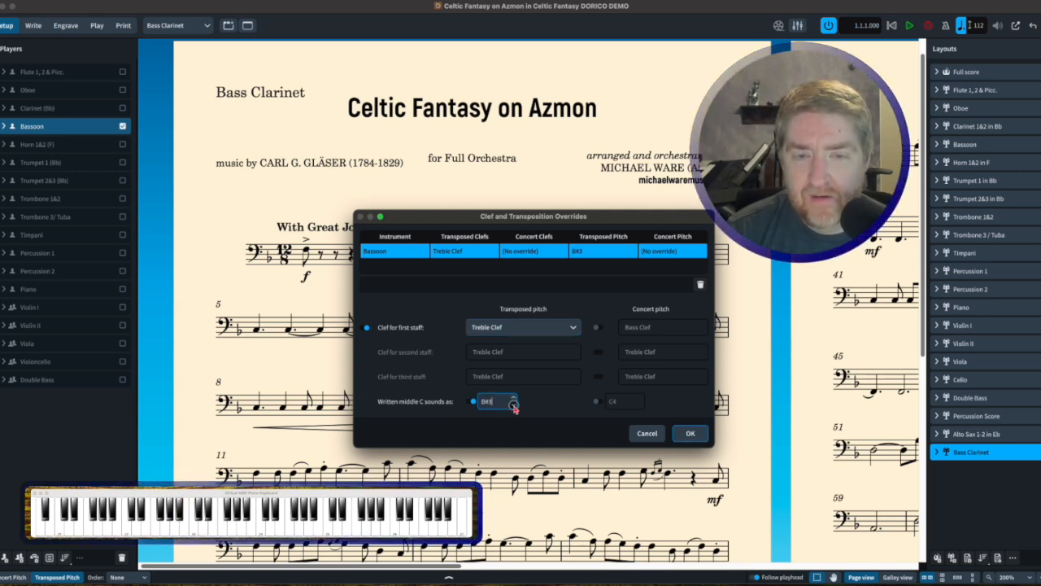
click(513, 405)
click(513, 406)
click(513, 405)
click(513, 405)
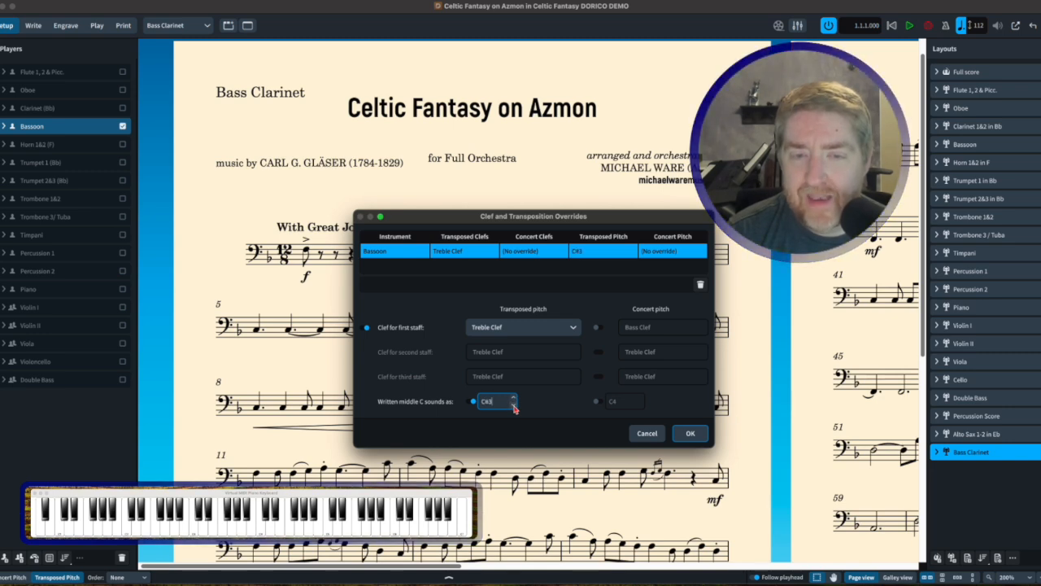
click(513, 405)
click(513, 405)
click(514, 405)
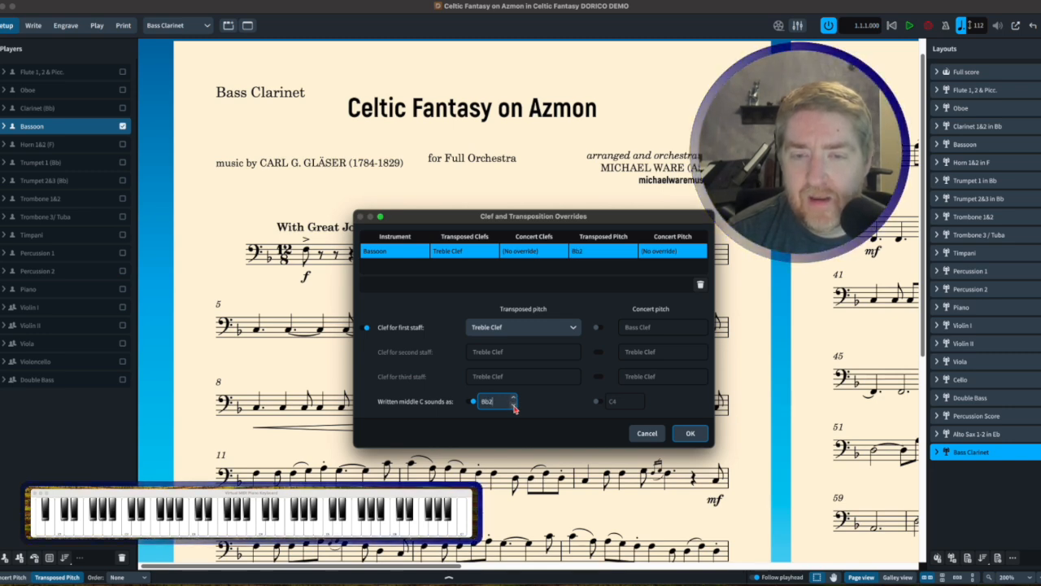
click(688, 432)
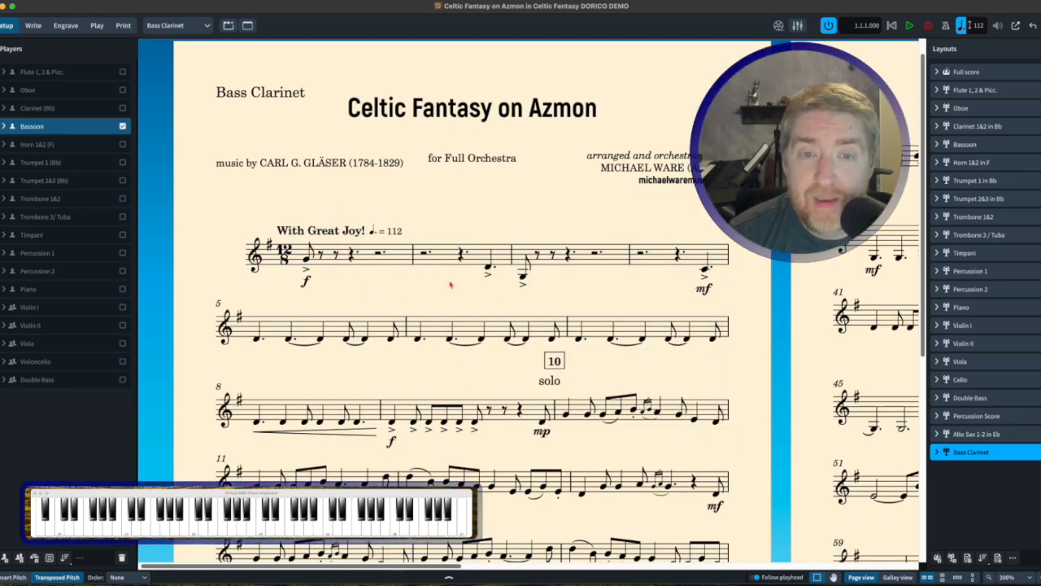
Propagate the part formatting from Bassoon to the Bass Clarinet layout, including layout options and system formatting
scroll(409, 334, down, 3)
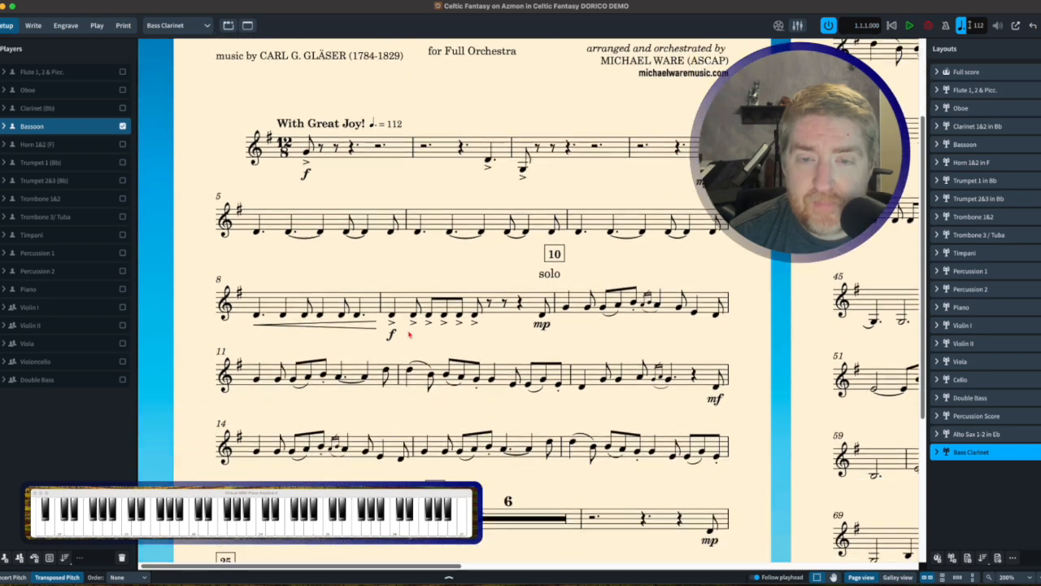
scroll(409, 334, down, 6)
scroll(409, 333, right, 15)
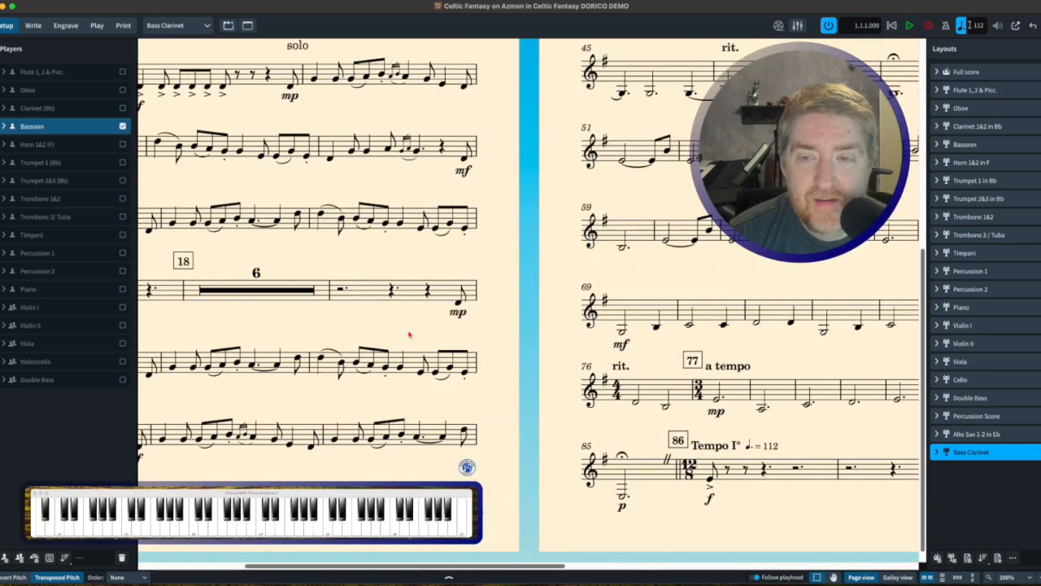
scroll(410, 333, right, 3)
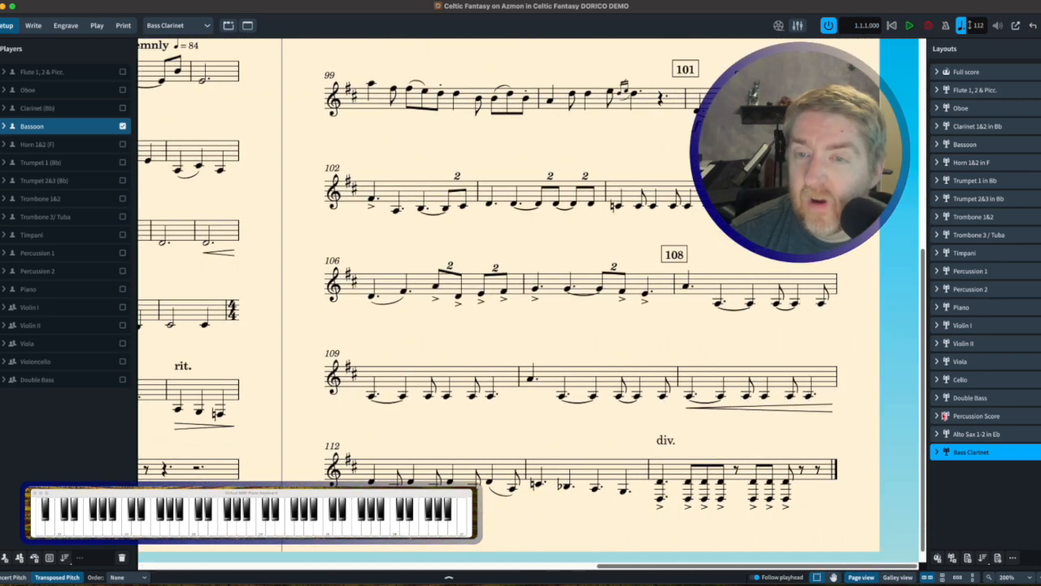
click(1014, 558)
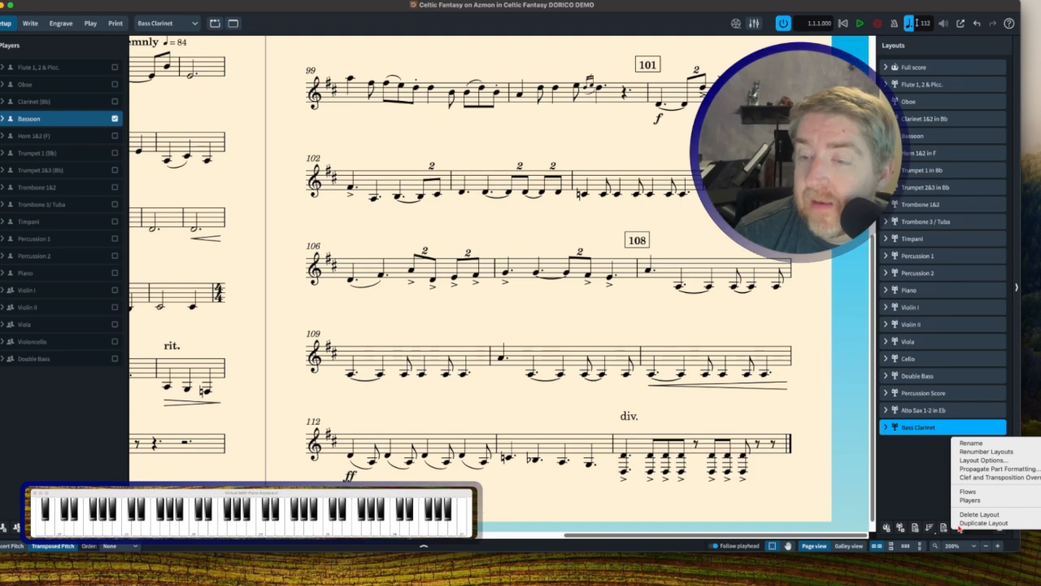
click(990, 471)
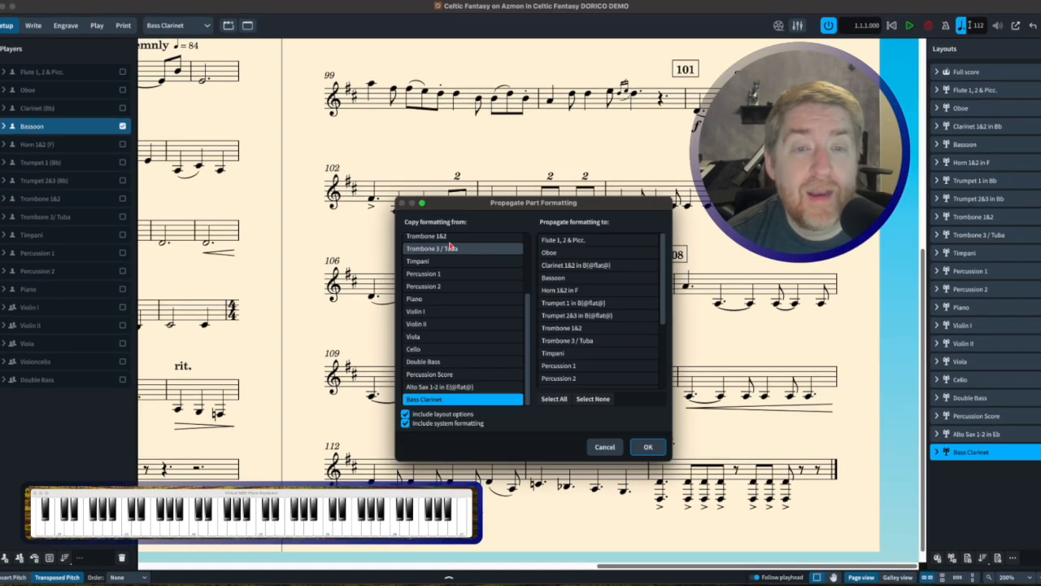
scroll(438, 265, up, 5)
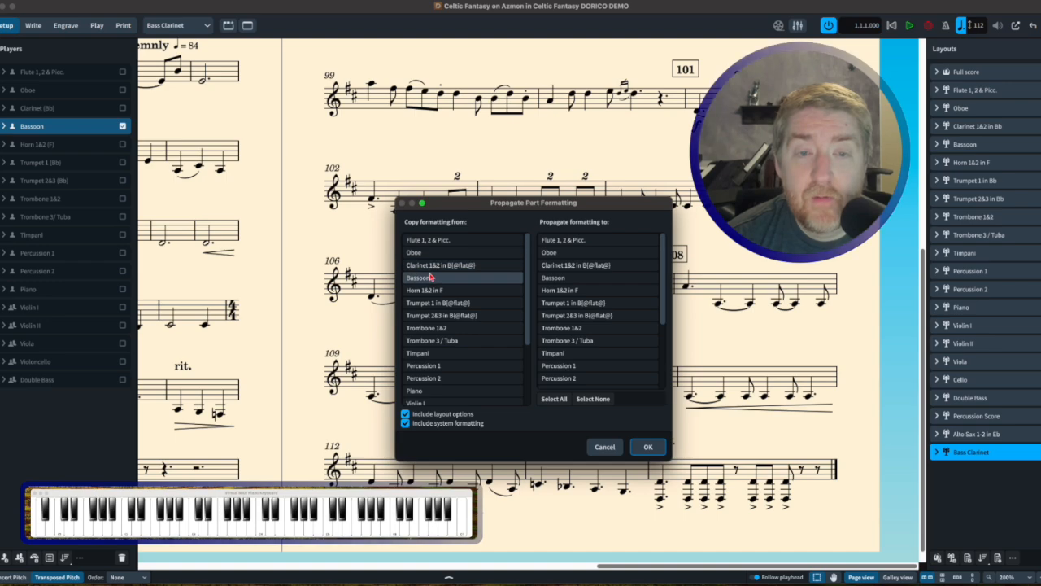
click(432, 278)
scroll(592, 342, down, 5)
click(585, 383)
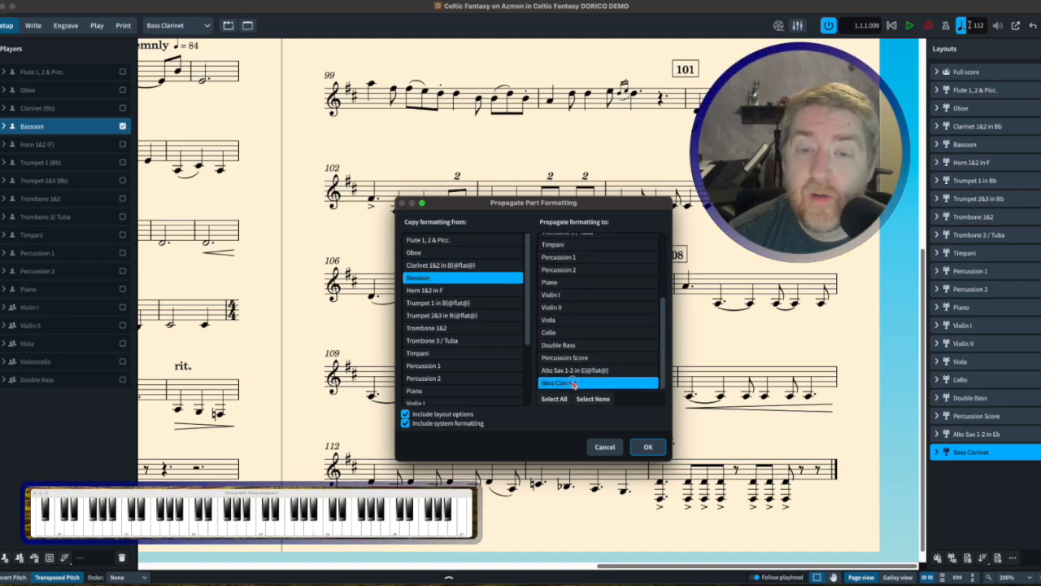
click(649, 446)
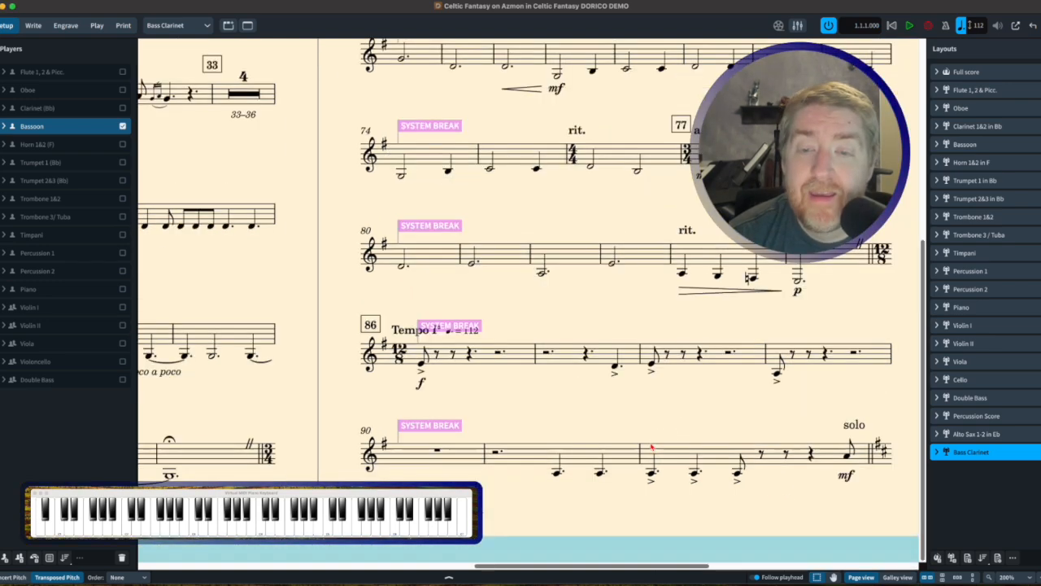
Examine the propagated frame and system breaks across the pages of the Bass Clarinet part
scroll(651, 447, down, 5)
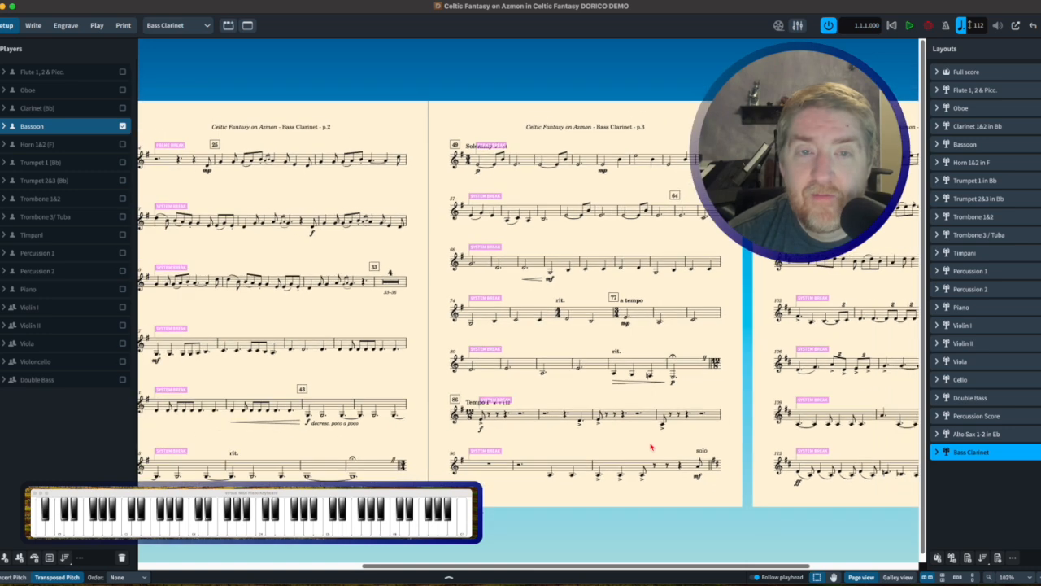
scroll(651, 446, left, 5)
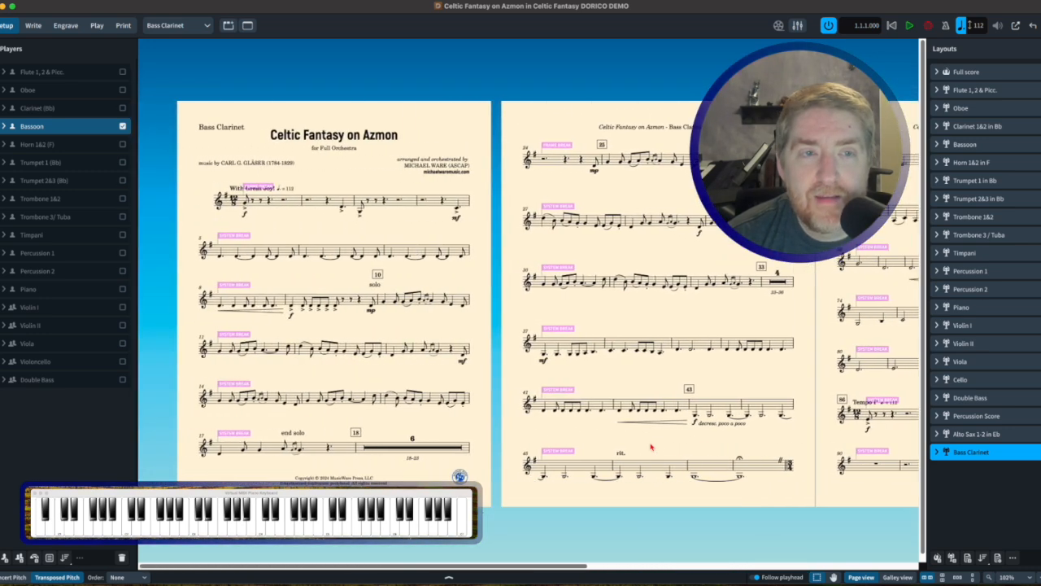
scroll(651, 446, right, 15)
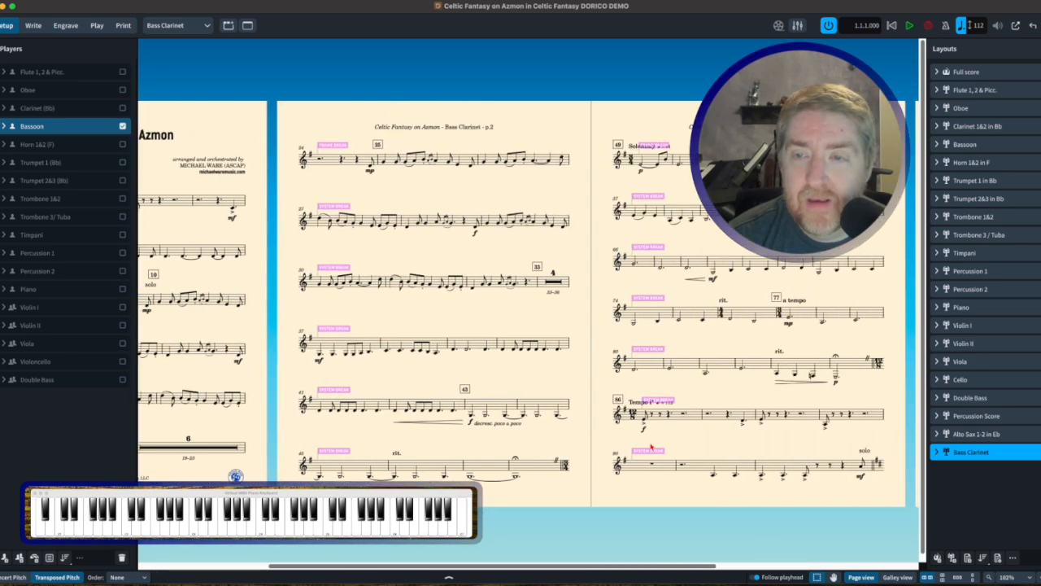